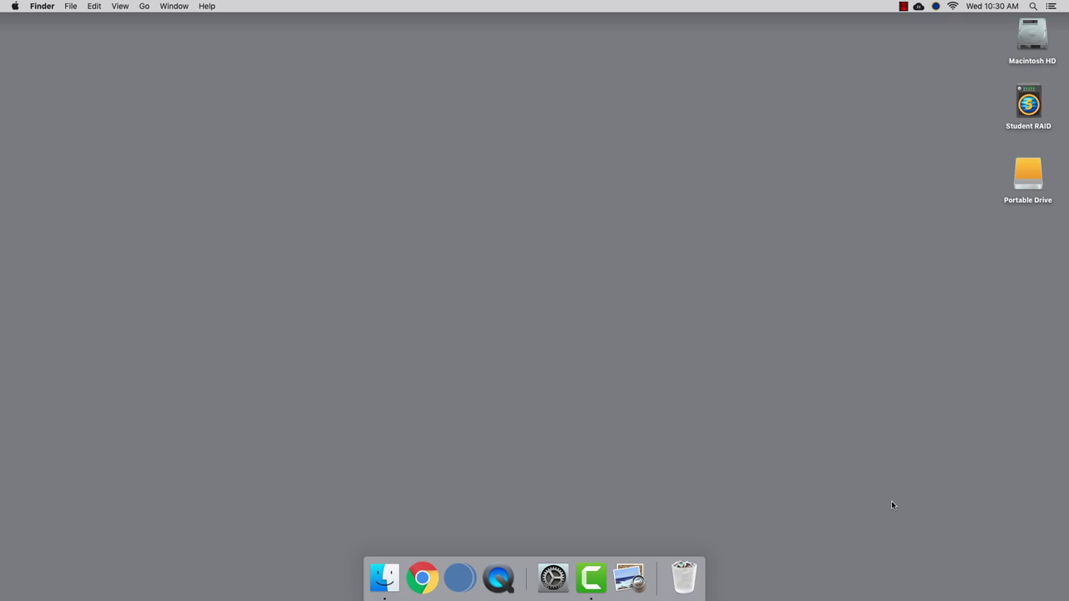
# Step: Launch ShotPut Pro, move its window to the left, and switch to Preset mode
pyautogui.click(473, 587)
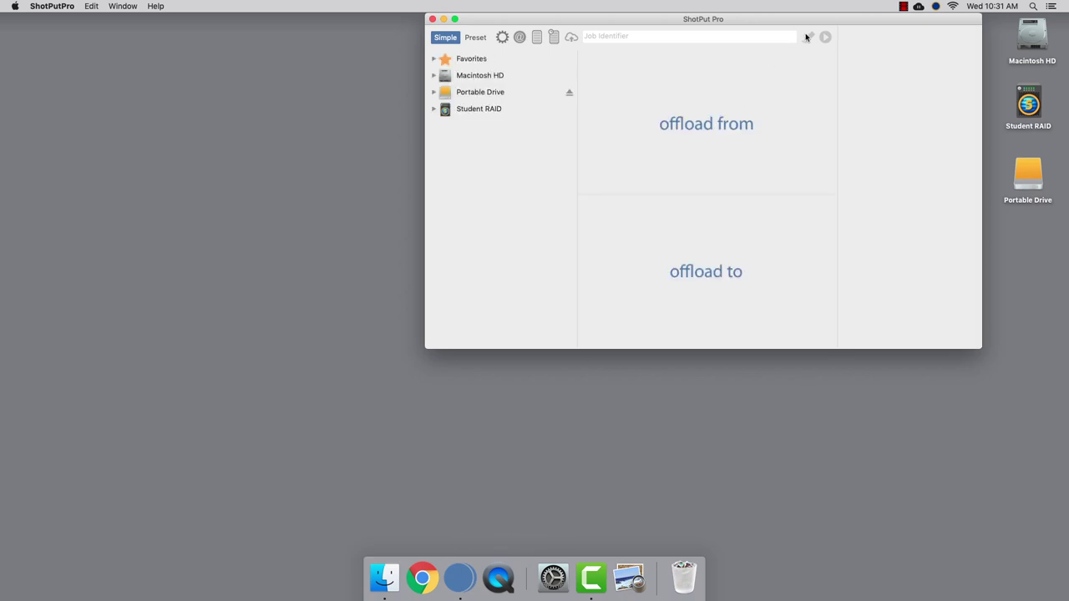
pyautogui.moveTo(807, 21); pyautogui.dragTo(415, 22)
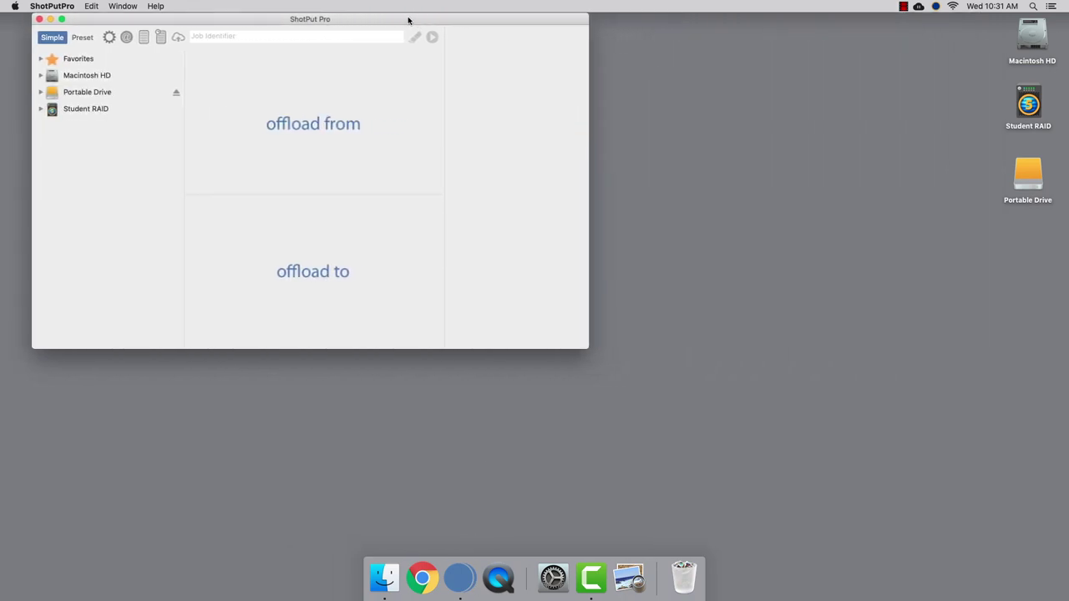
pyautogui.click(82, 38)
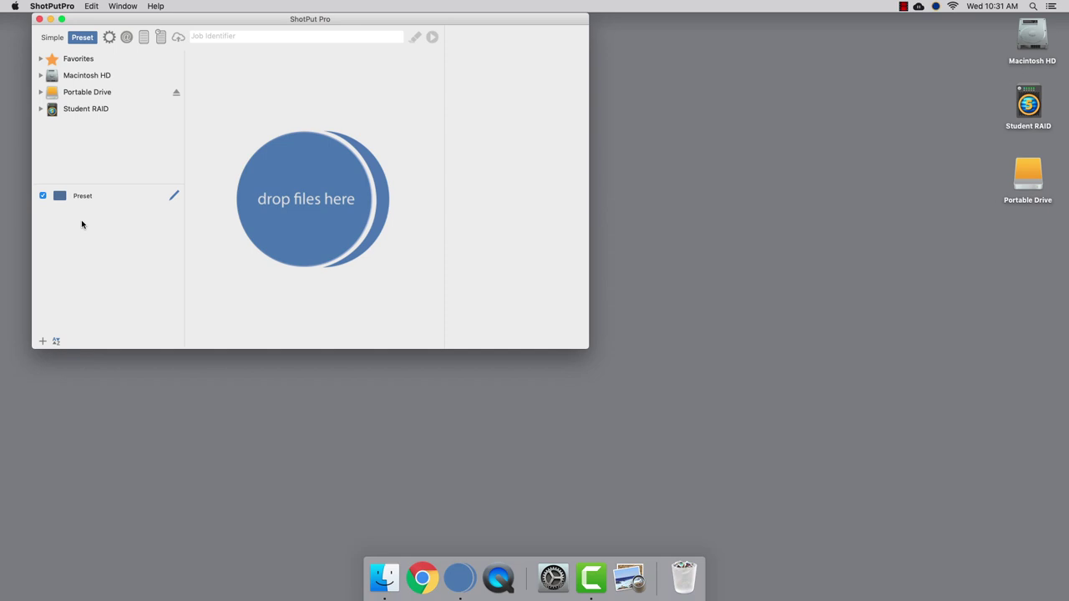
# Step: Edit the default preset and name it 'GoPro Offload'
pyautogui.click(174, 197)
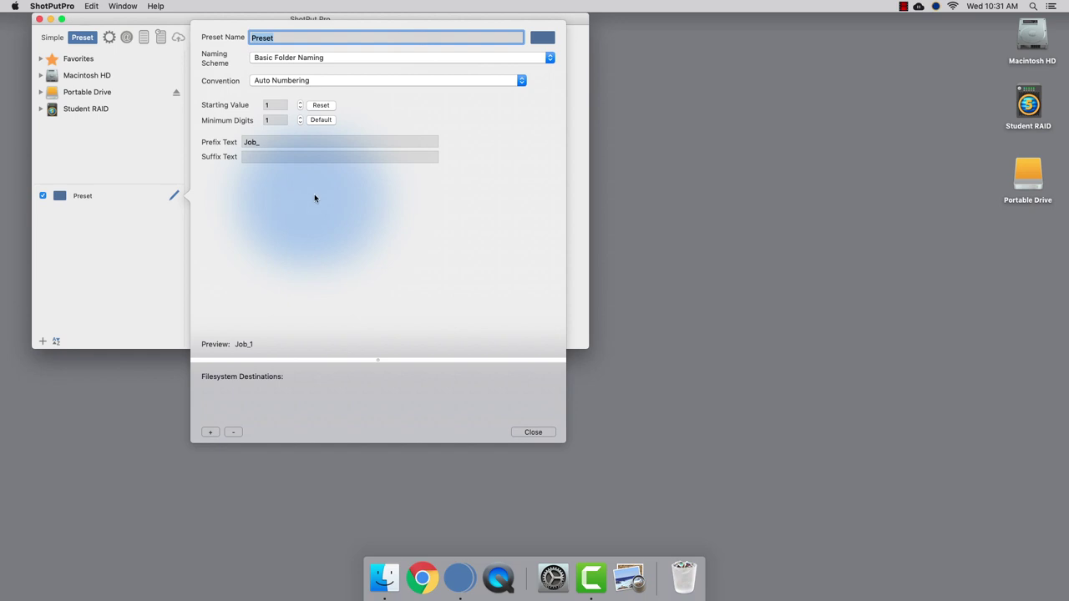
pyautogui.write('GP')
pyautogui.press('BackSpace')
pyautogui.write('oPro Offload')
# Step: Keep Basic Folder Naming as the scheme and Auto Numbering as the convention
pyautogui.click(441, 59)
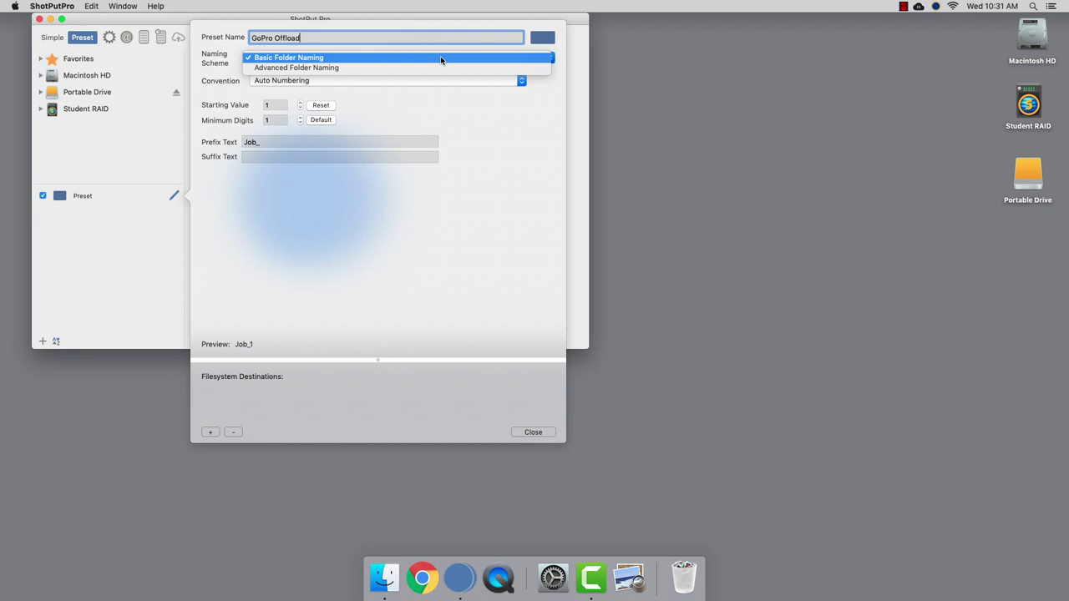
pyautogui.click(441, 58)
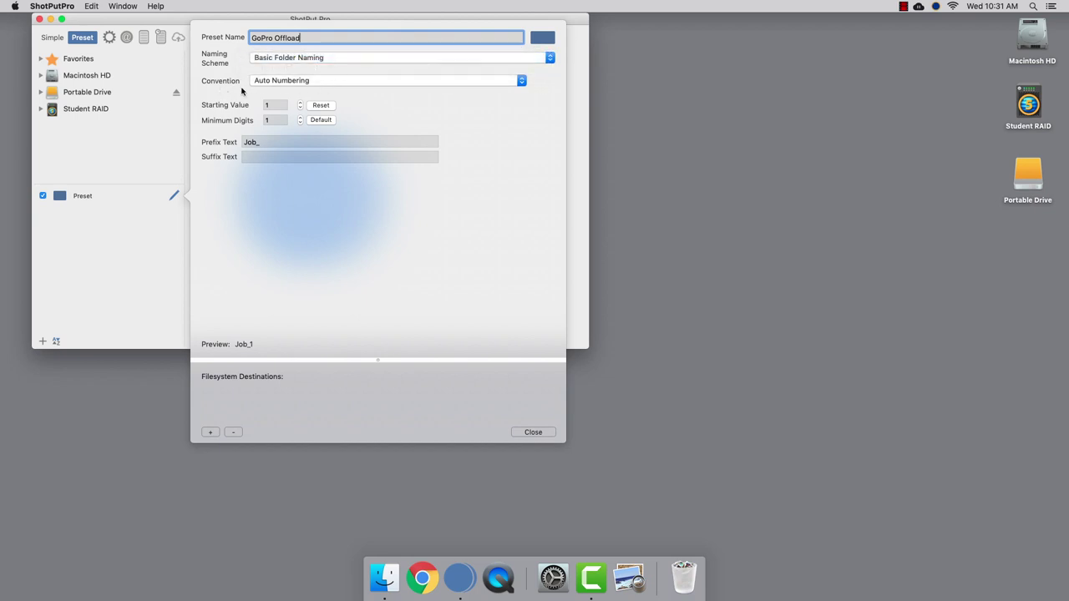
pyautogui.click(355, 81)
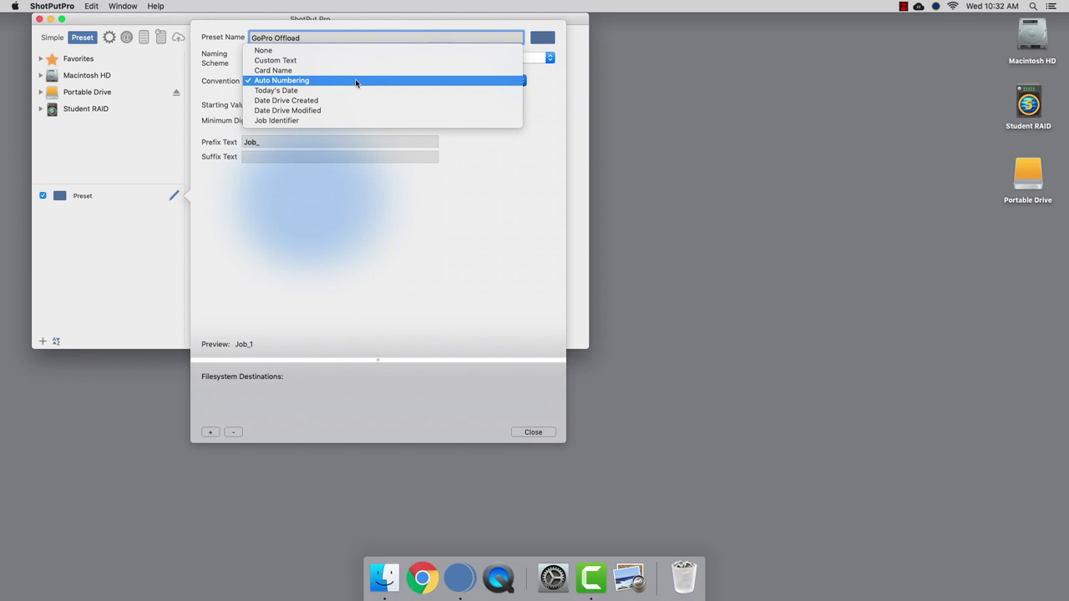
pyautogui.click(355, 80)
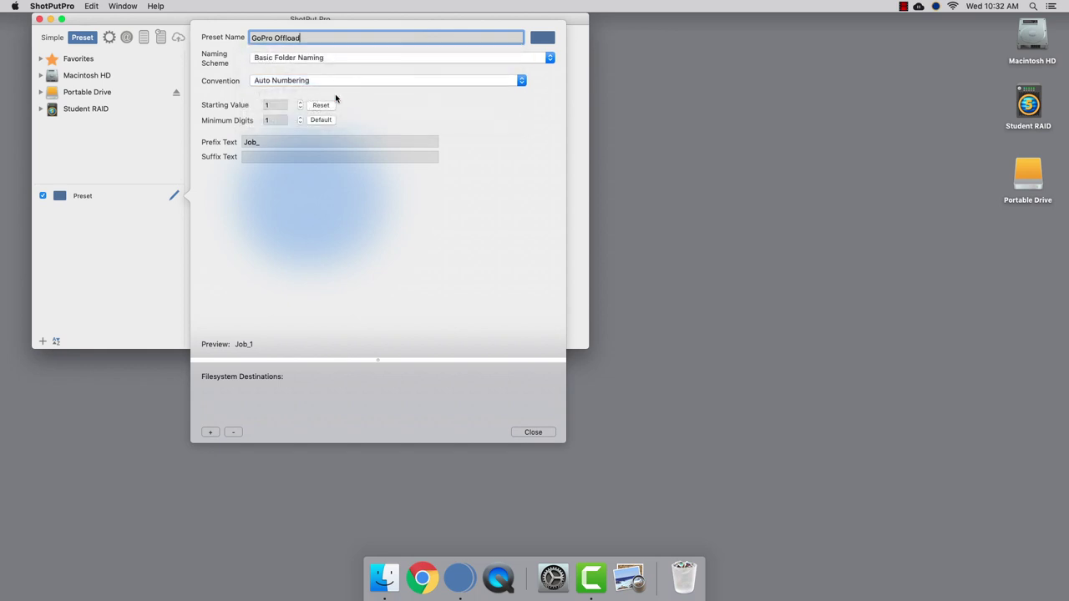
# Step: Replace the Job_ prefix with GP_CARD and set minimum digits to 2
pyautogui.click(256, 142)
pyautogui.doubleClick(256, 142)
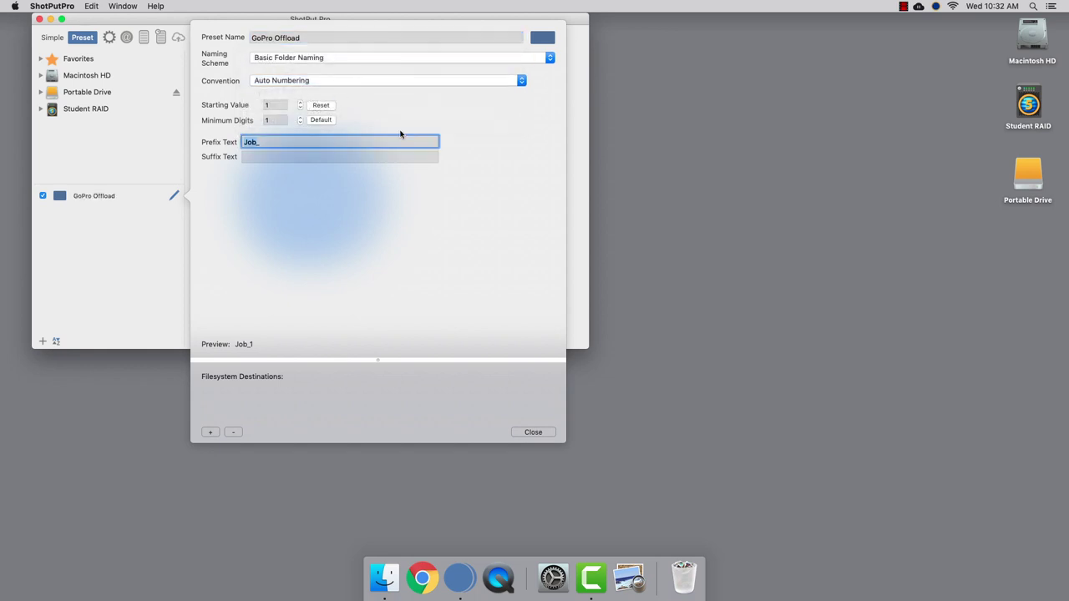
pyautogui.write('GP_CARD')
pyautogui.press('BackSpace')
pyautogui.click(299, 119)
# Step: Add Portable Drive/Spacecats/MEDIA/GoPro as the first copy destination
pyautogui.moveTo(379, 359); pyautogui.dragTo(378, 256)
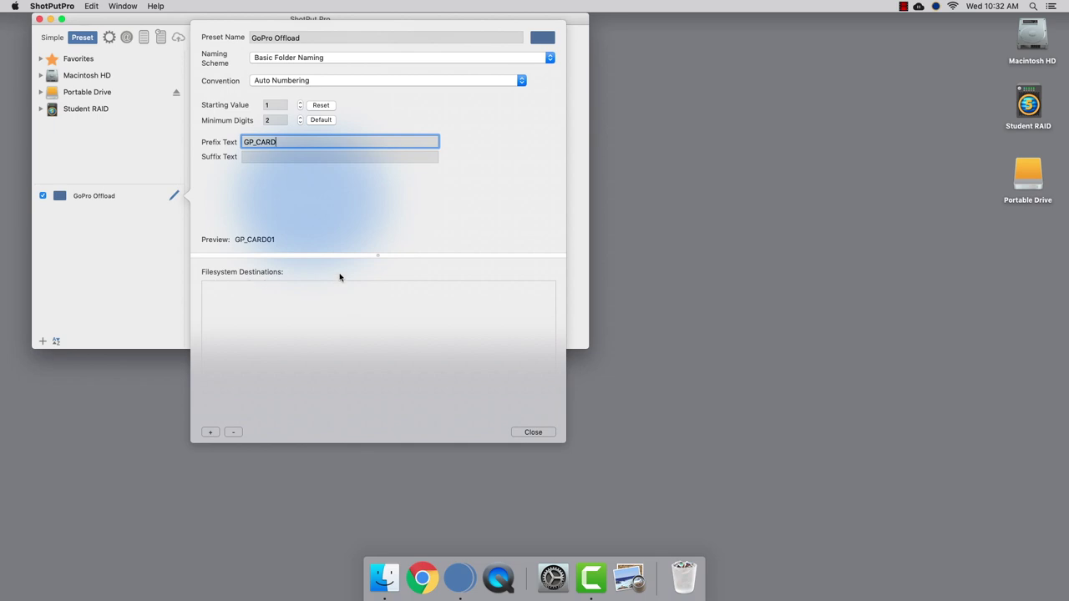
pyautogui.doubleClick(1029, 180)
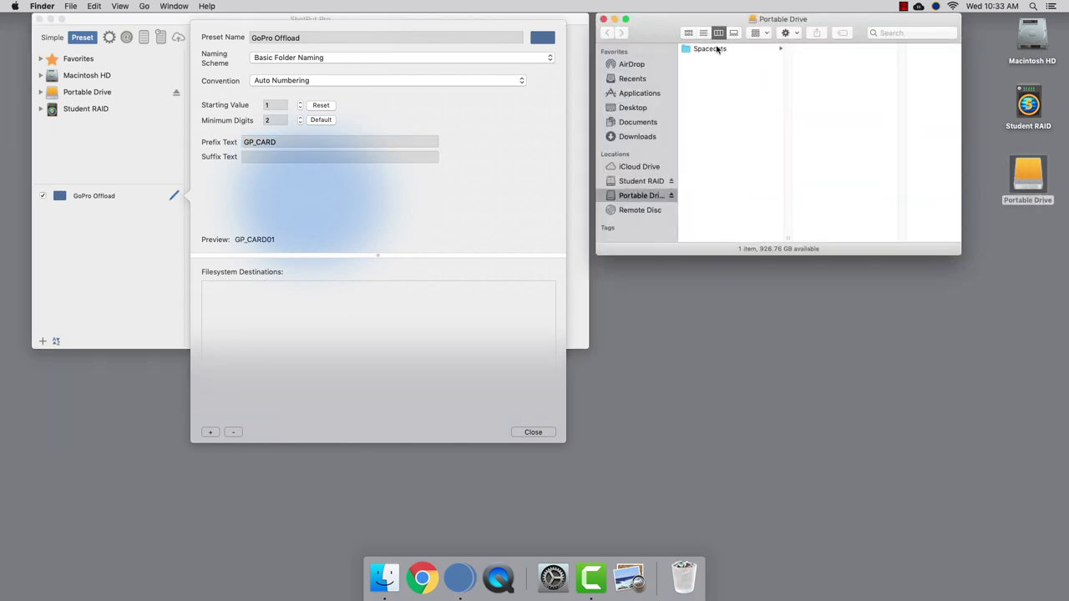
pyautogui.click(716, 49)
pyautogui.click(847, 58)
pyautogui.click(880, 70)
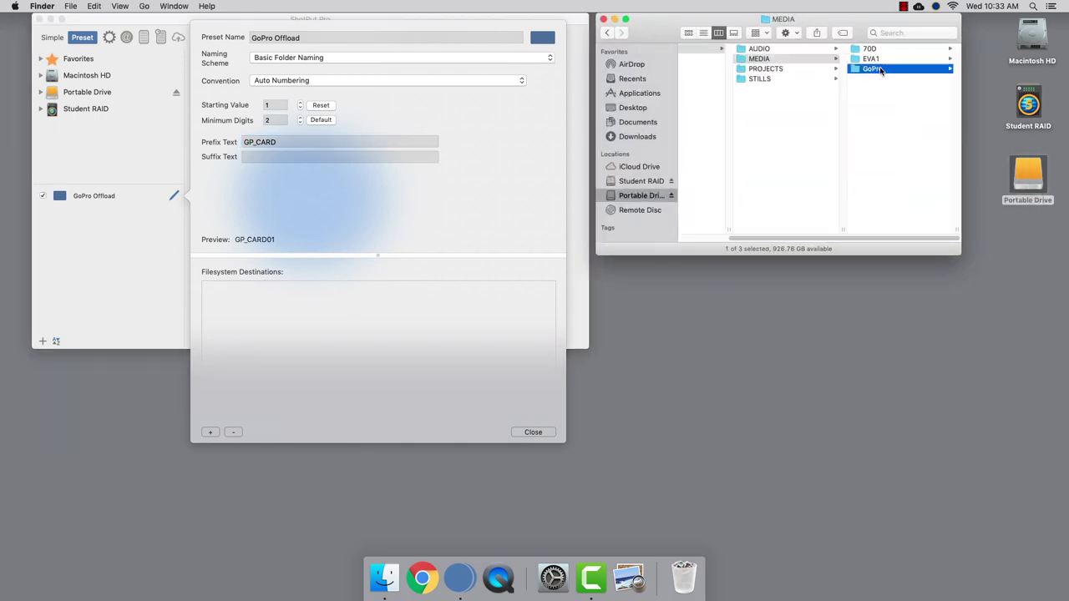
pyautogui.moveTo(773, 70); pyautogui.dragTo(249, 344)
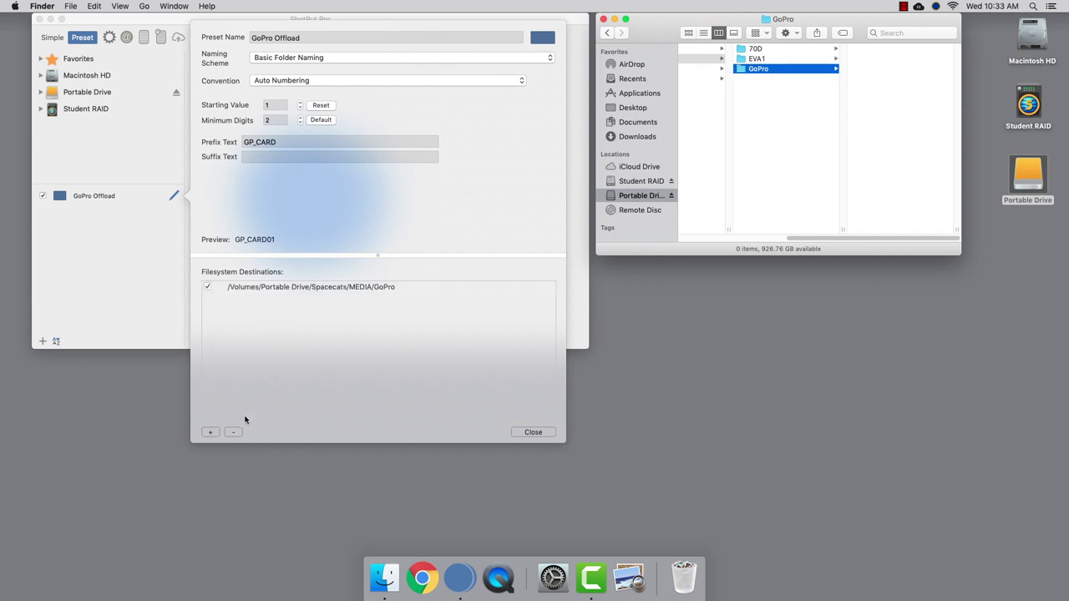
# Step: Add Student RAID/Student Backups/WompHaus_Spacecats/MEDIA/GoPro as the second destination
pyautogui.click(210, 432)
pyautogui.click(562, 114)
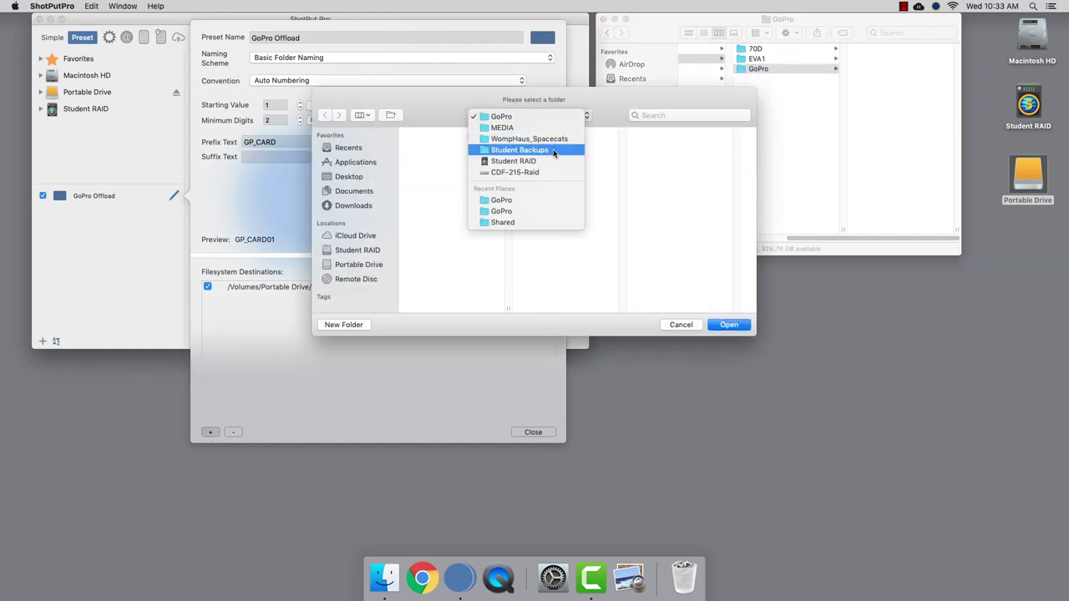
pyautogui.click(551, 172)
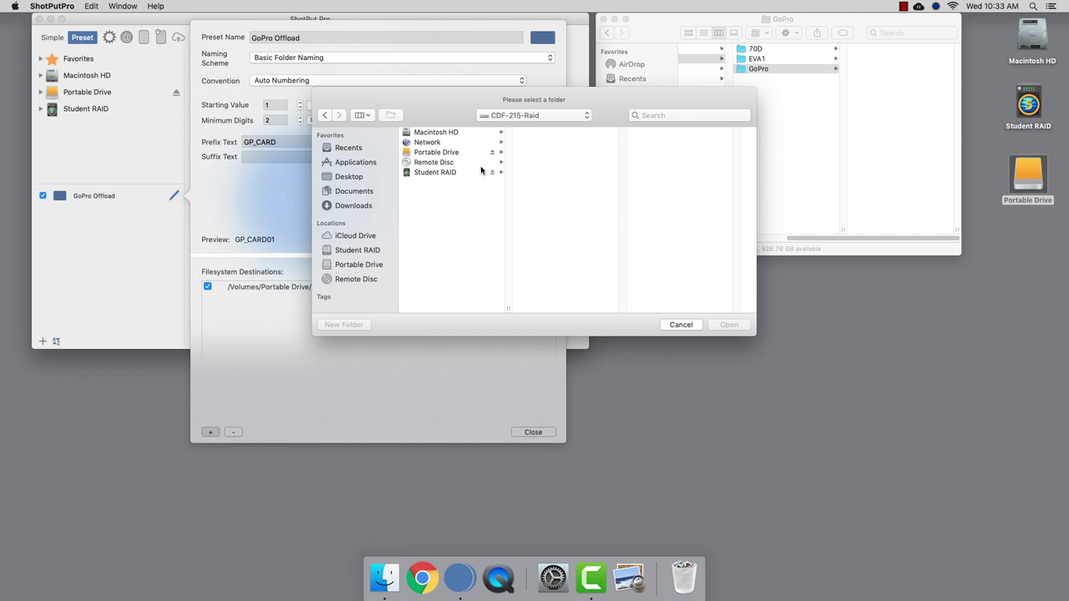
pyautogui.click(451, 172)
pyautogui.click(567, 143)
pyautogui.click(673, 133)
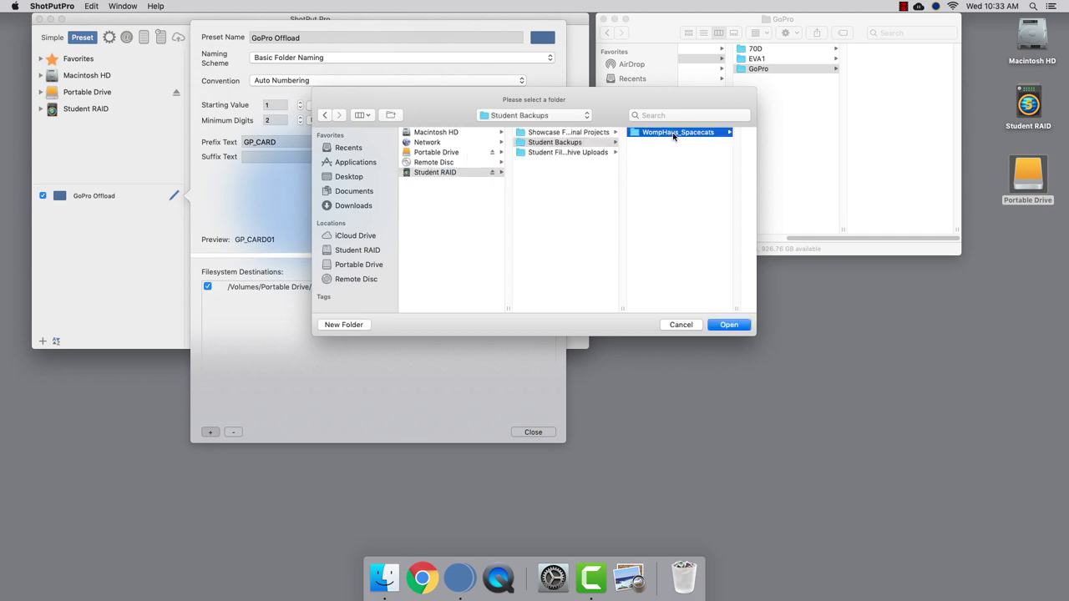
pyautogui.click(677, 142)
pyautogui.click(681, 153)
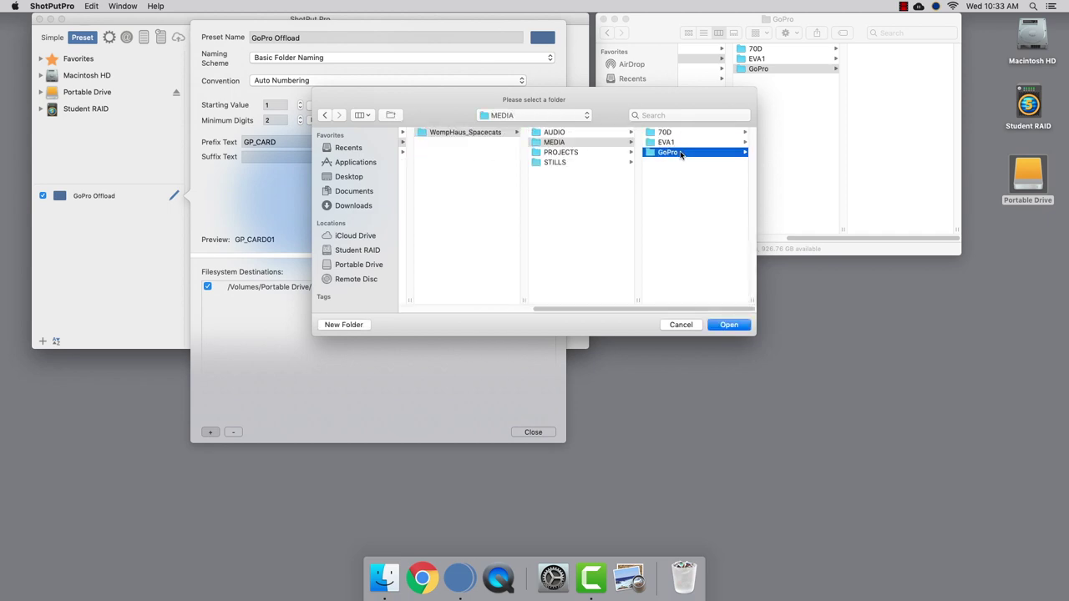
pyautogui.click(728, 325)
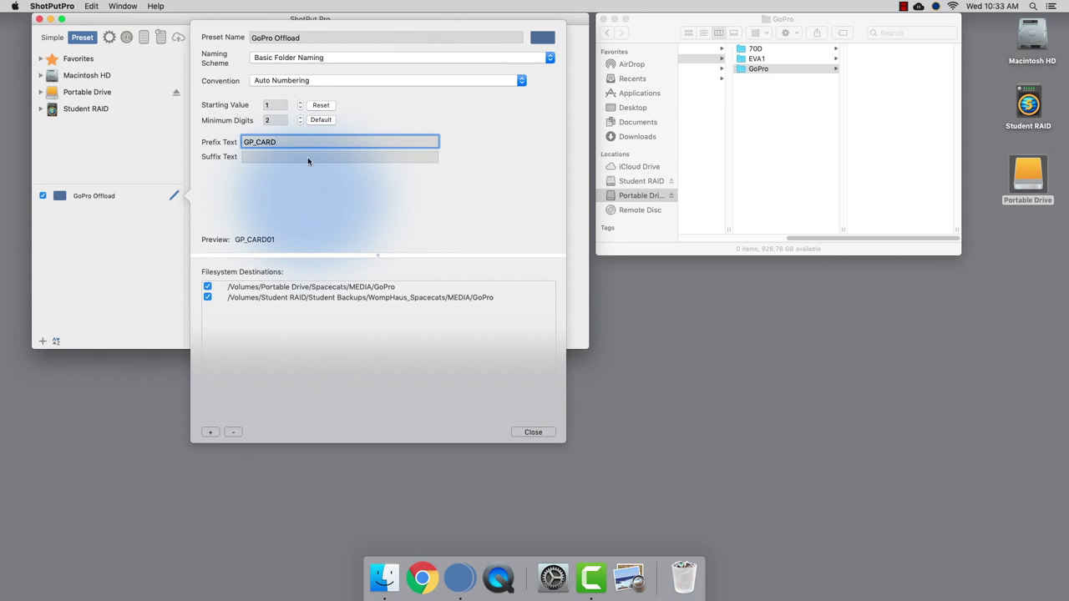
# Step: Finish the preset, then browse Student RAID to WompHaus_Spacecats/MEDIA/GoPro in Finder
pyautogui.click(533, 431)
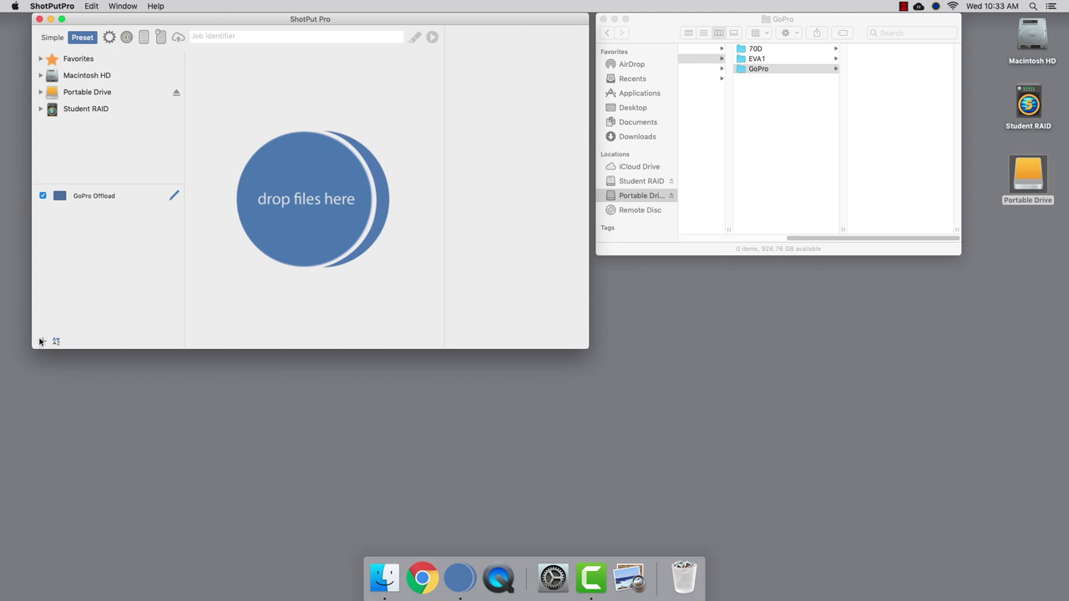
pyautogui.doubleClick(1028, 105)
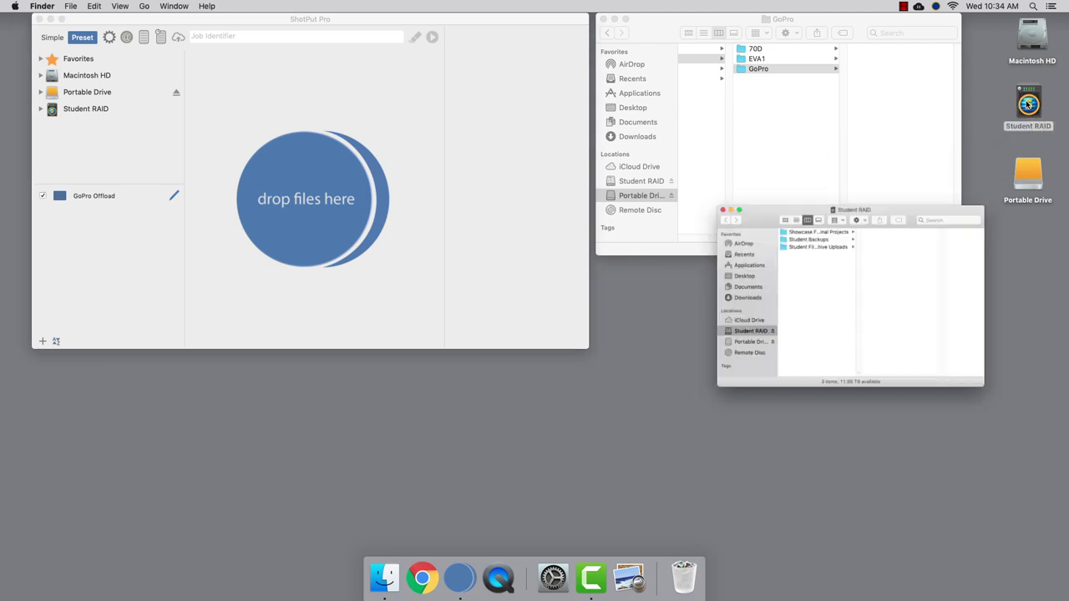
pyautogui.click(723, 302)
pyautogui.click(845, 293)
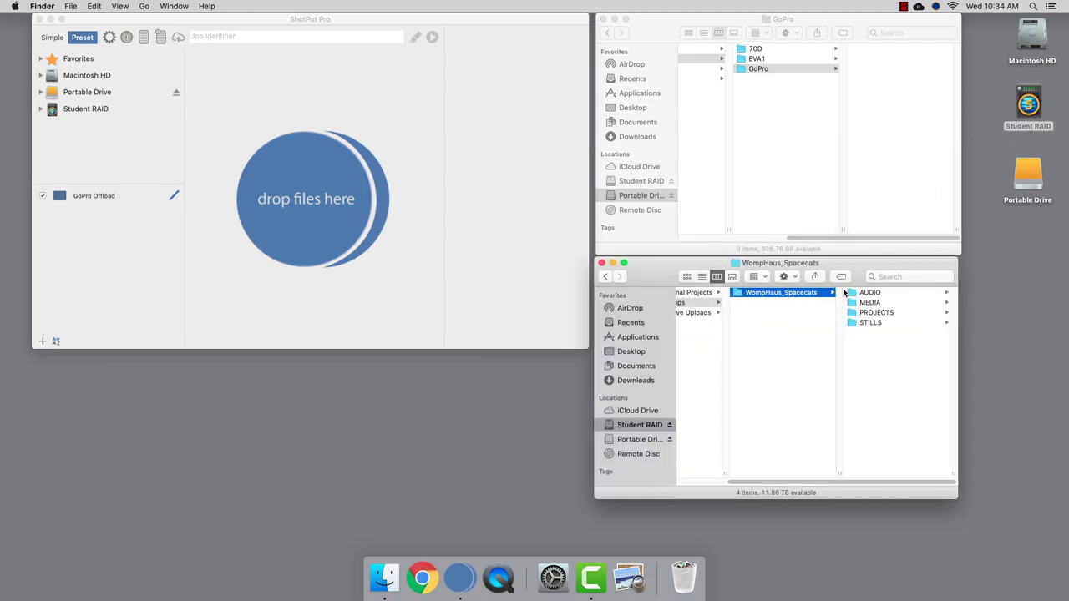
pyautogui.click(877, 314)
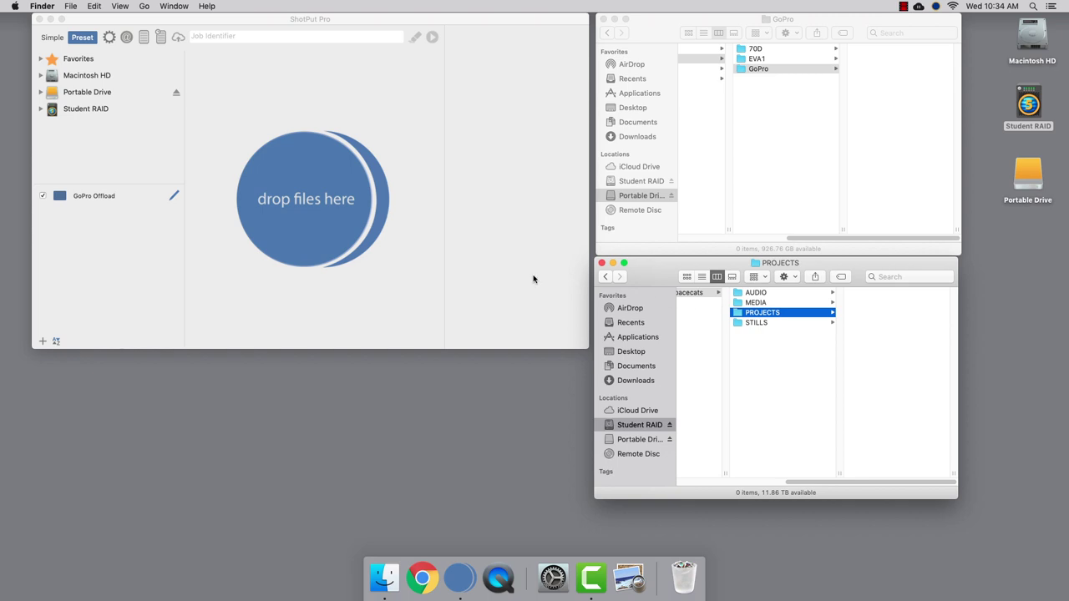
pyautogui.click(752, 303)
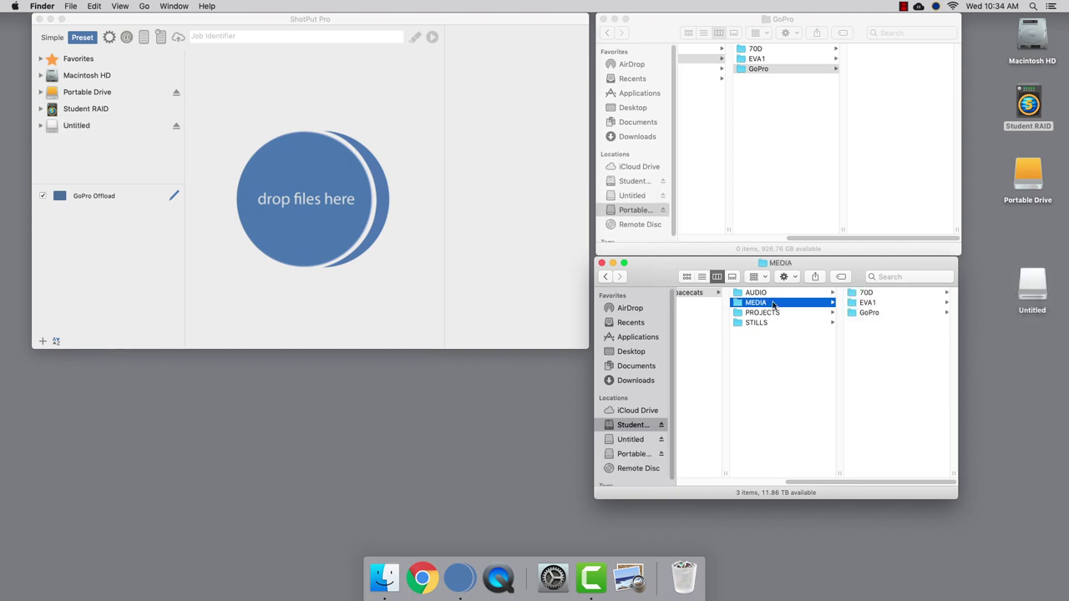
pyautogui.click(868, 312)
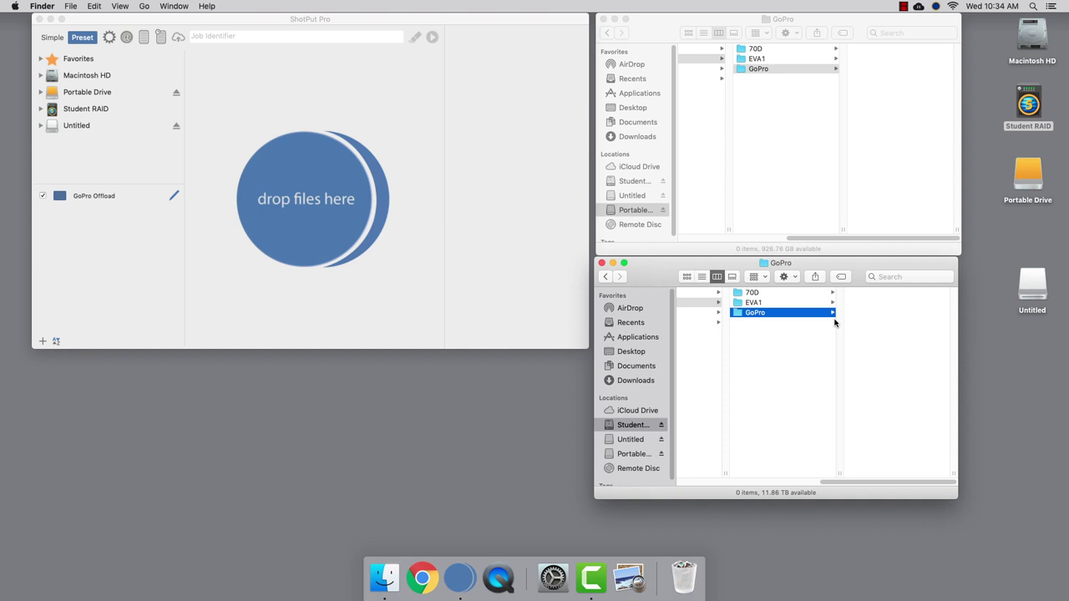
# Step: Drop the Untitled card into ShotPut Pro and start the GoPro Offload job
pyautogui.moveTo(1035, 287); pyautogui.dragTo(300, 187)
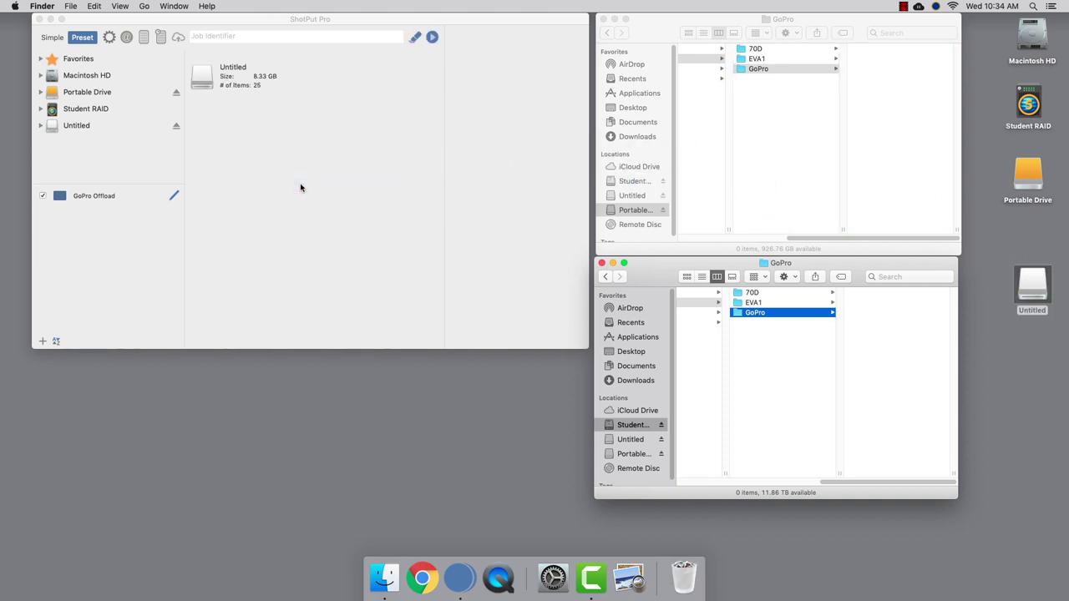
pyautogui.click(432, 37)
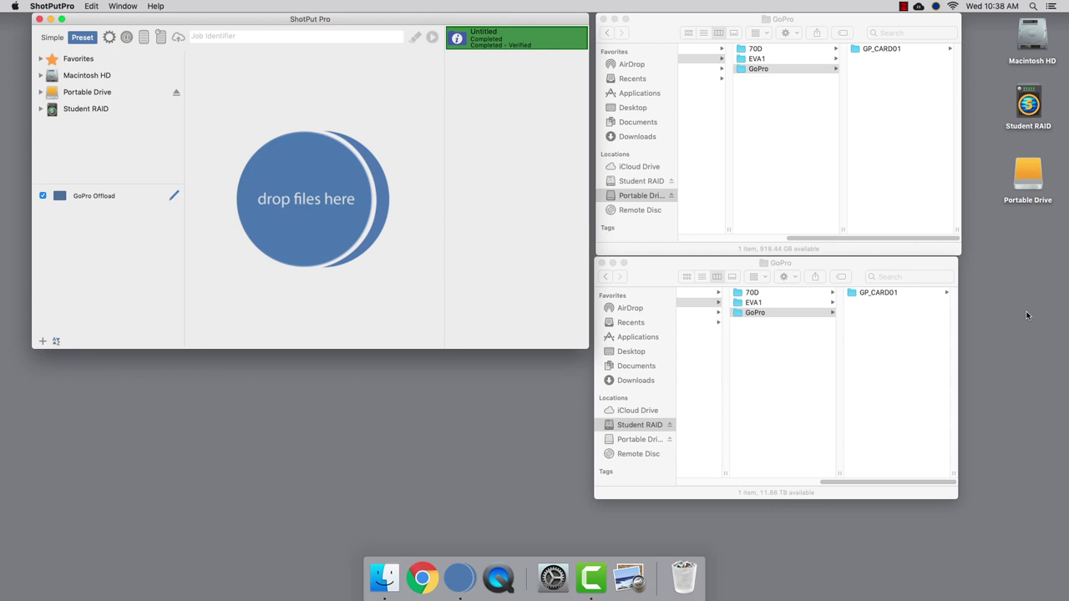
pyautogui.click(60, 5)
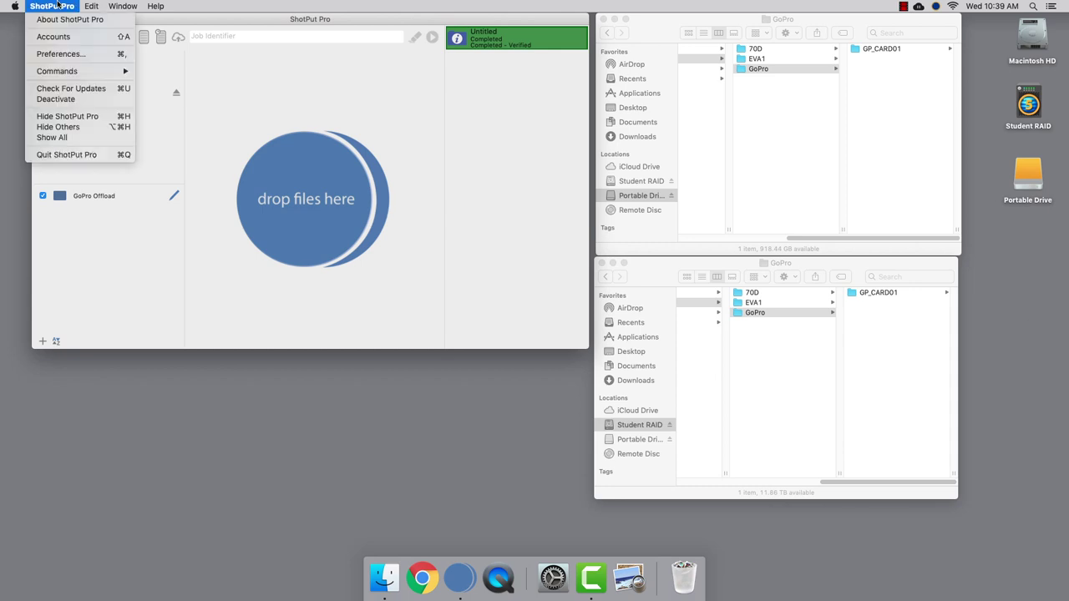
pyautogui.click(60, 55)
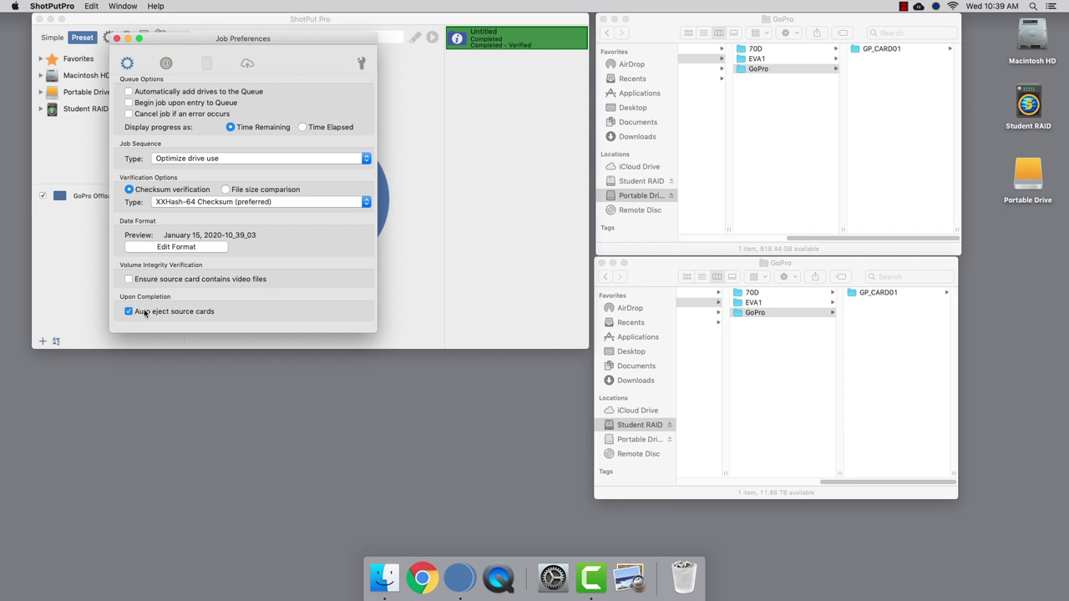
pyautogui.click(117, 39)
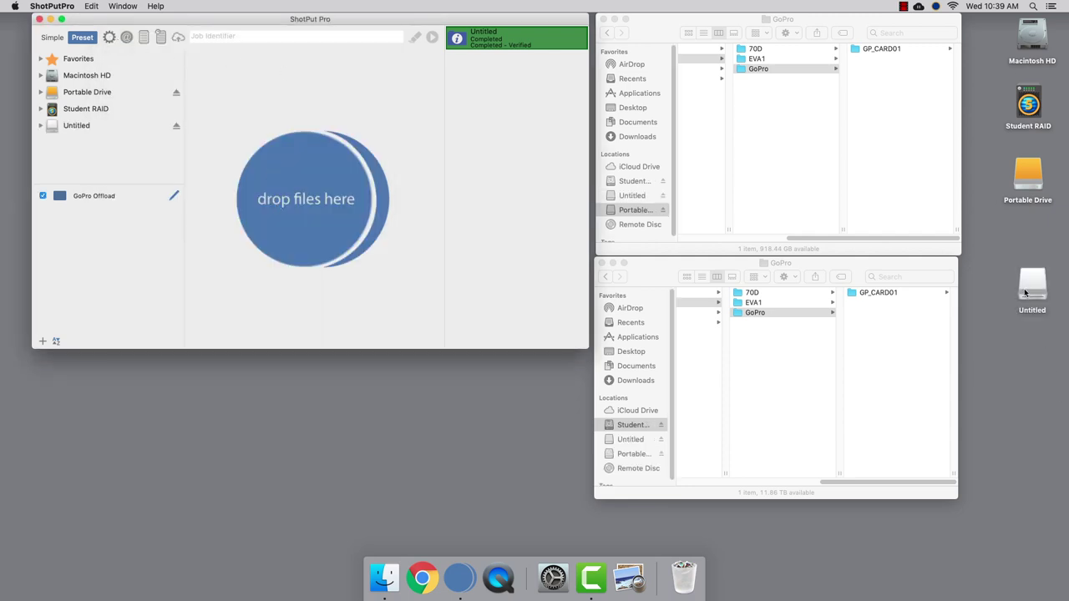
# Step: Add the second mounted Untitled card as source and run its offload
pyautogui.moveTo(1026, 292); pyautogui.dragTo(281, 205)
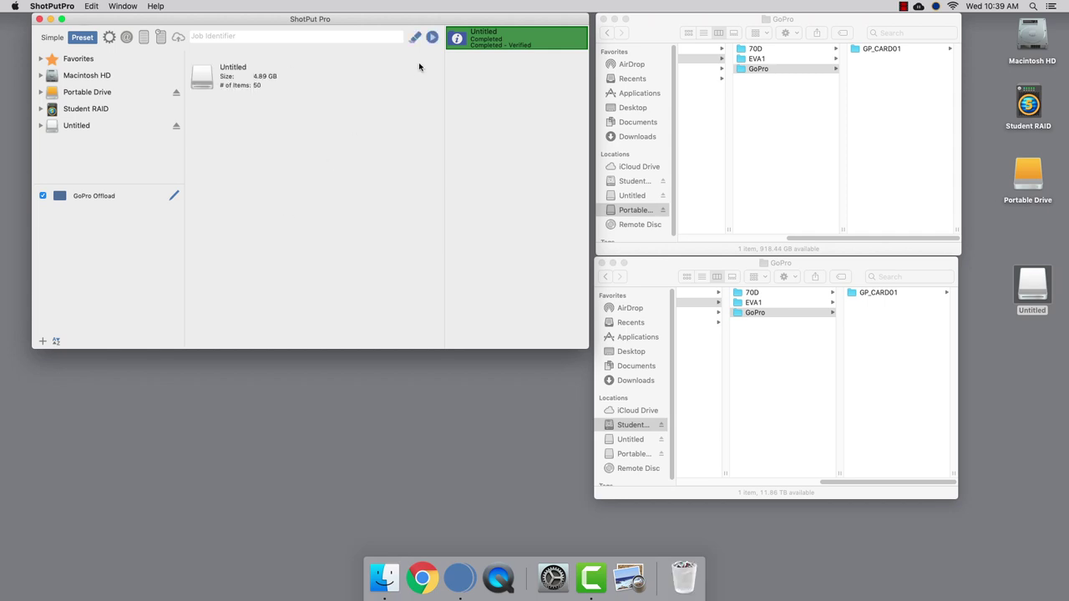
pyautogui.click(432, 38)
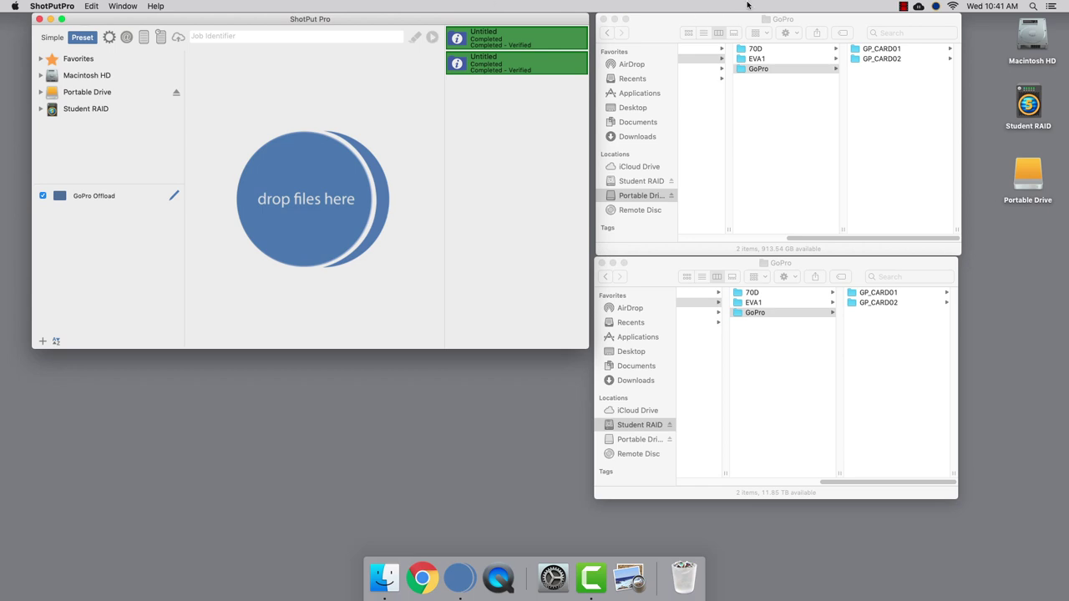
pyautogui.click(875, 50)
pyautogui.click(874, 50)
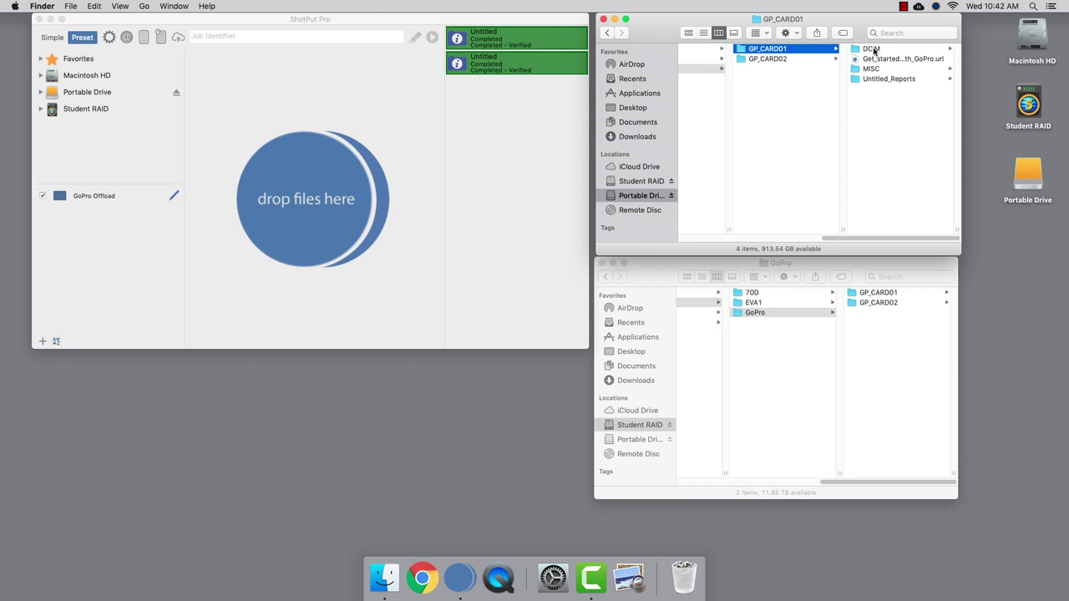
pyautogui.click(769, 59)
pyautogui.click(757, 50)
pyautogui.click(762, 61)
pyautogui.click(761, 83)
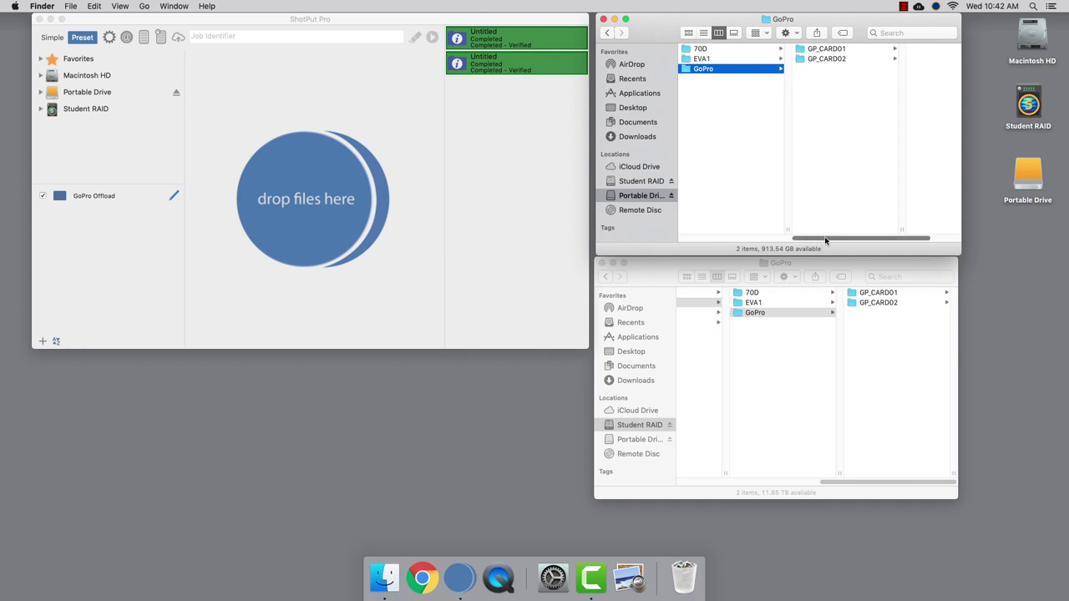
# Step: Add the next Untitled card and start its offload job
pyautogui.moveTo(1032, 286); pyautogui.dragTo(294, 174)
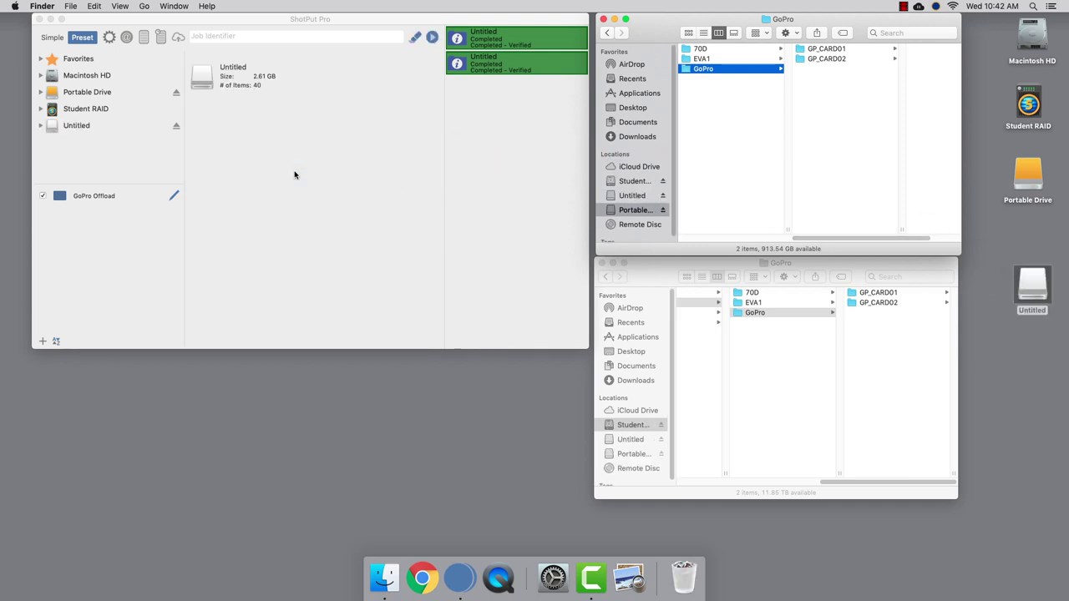
pyautogui.click(432, 38)
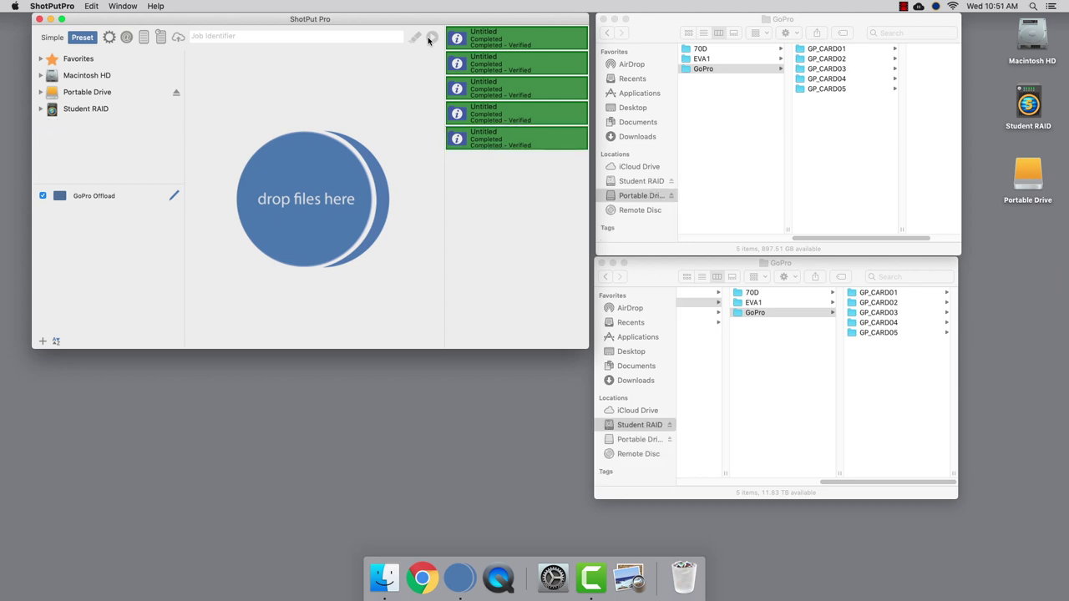
# Step: Browse GP_CARD01–05 on Portable Drive and select GP_CARD04's Untitled_Reports/JobReport.pdf
pyautogui.click(704, 72)
pyautogui.click(835, 51)
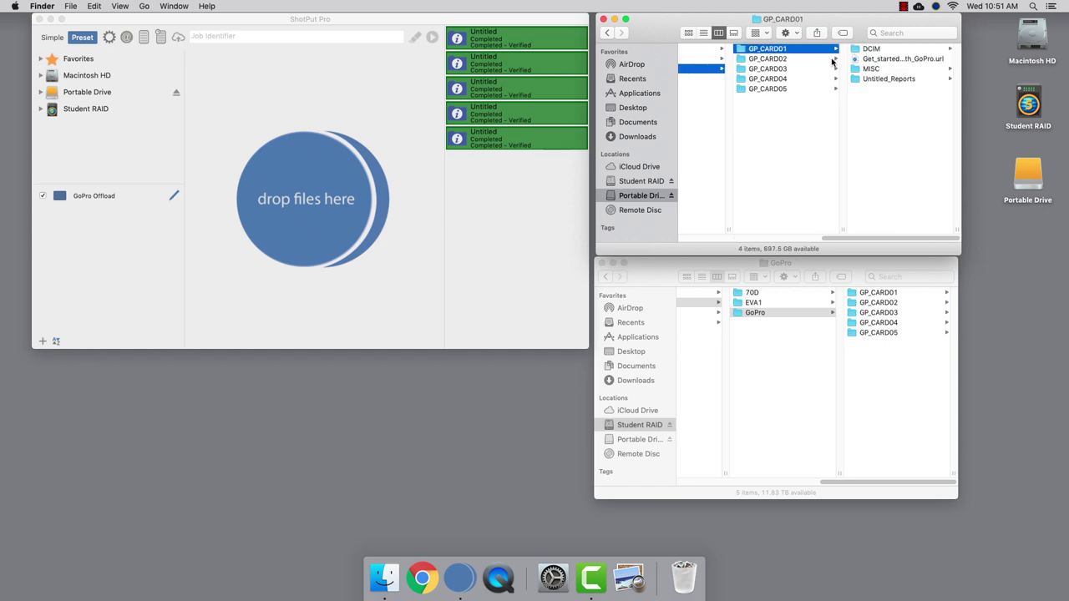
pyautogui.click(787, 62)
pyautogui.click(782, 70)
pyautogui.click(781, 80)
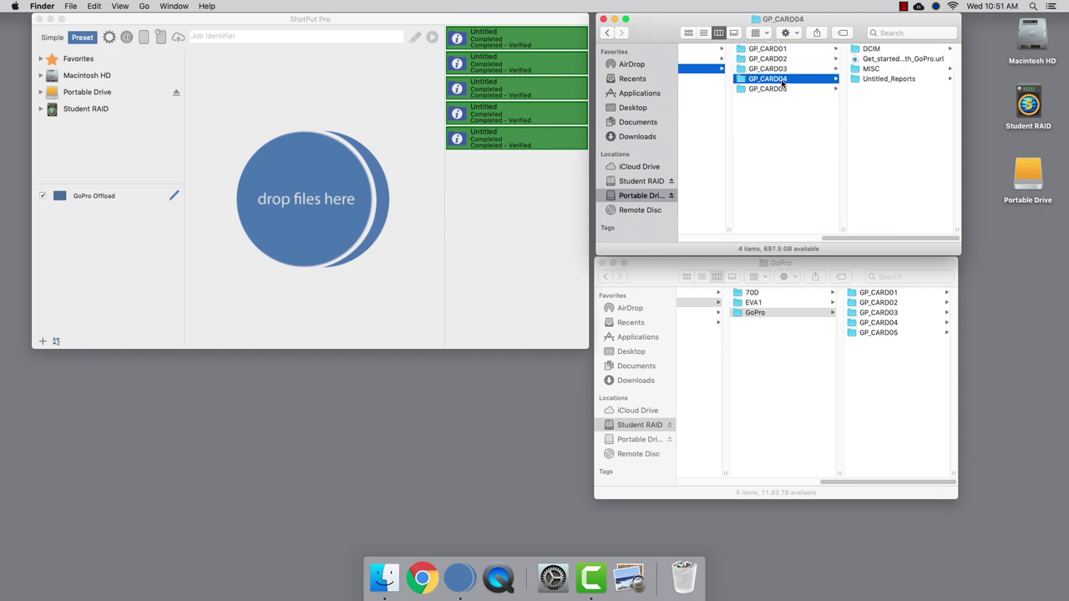
pyautogui.click(780, 89)
pyautogui.click(892, 79)
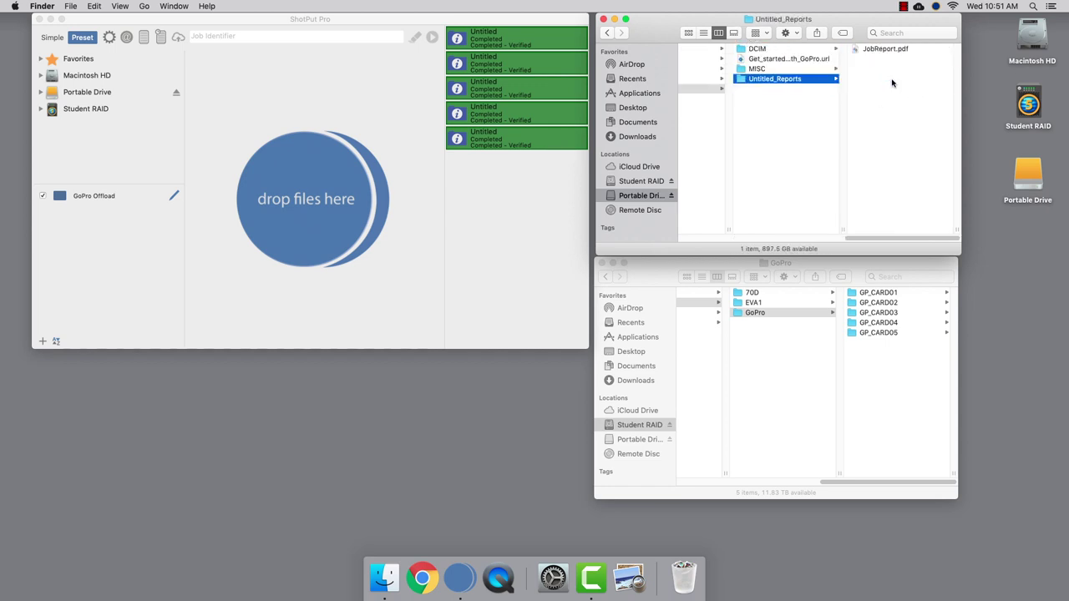
pyautogui.click(883, 50)
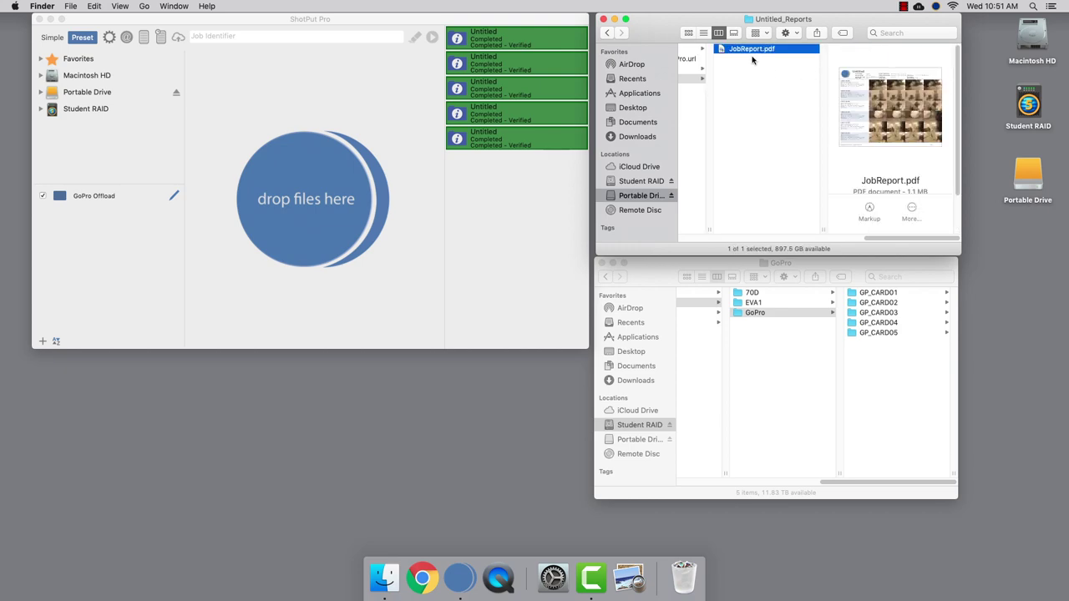
# Step: Open JobReport.pdf in Preview to review it, then quit Preview
pyautogui.doubleClick(756, 52)
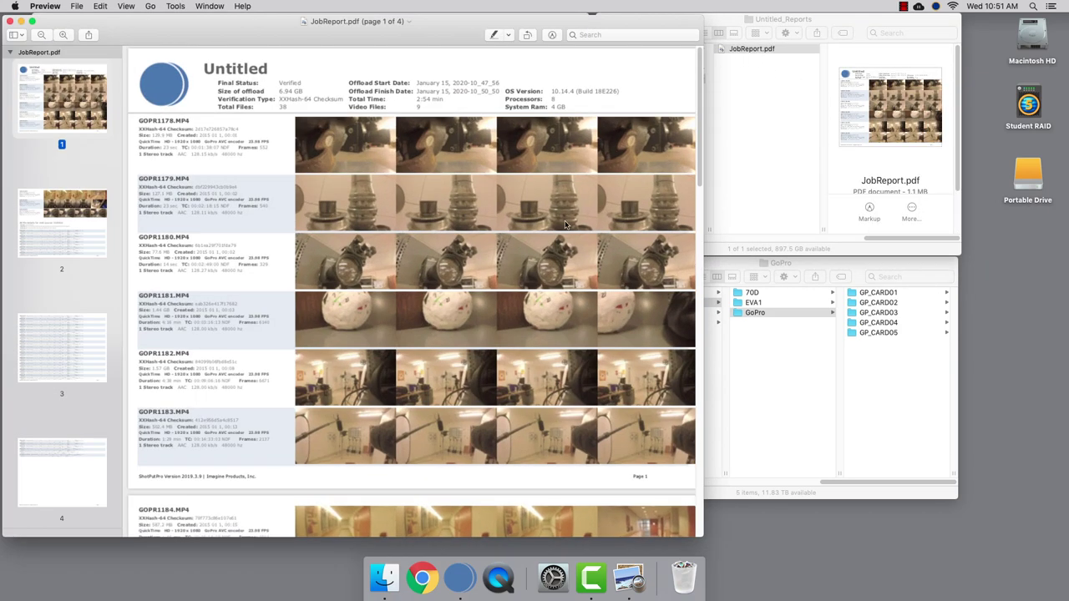
pyautogui.click(47, 7)
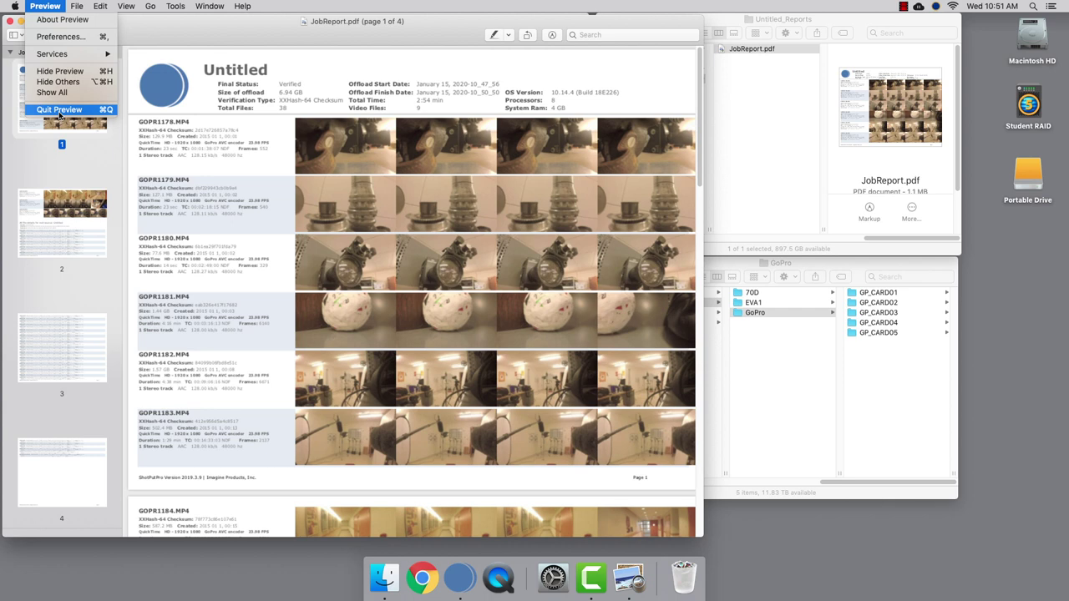
pyautogui.click(58, 109)
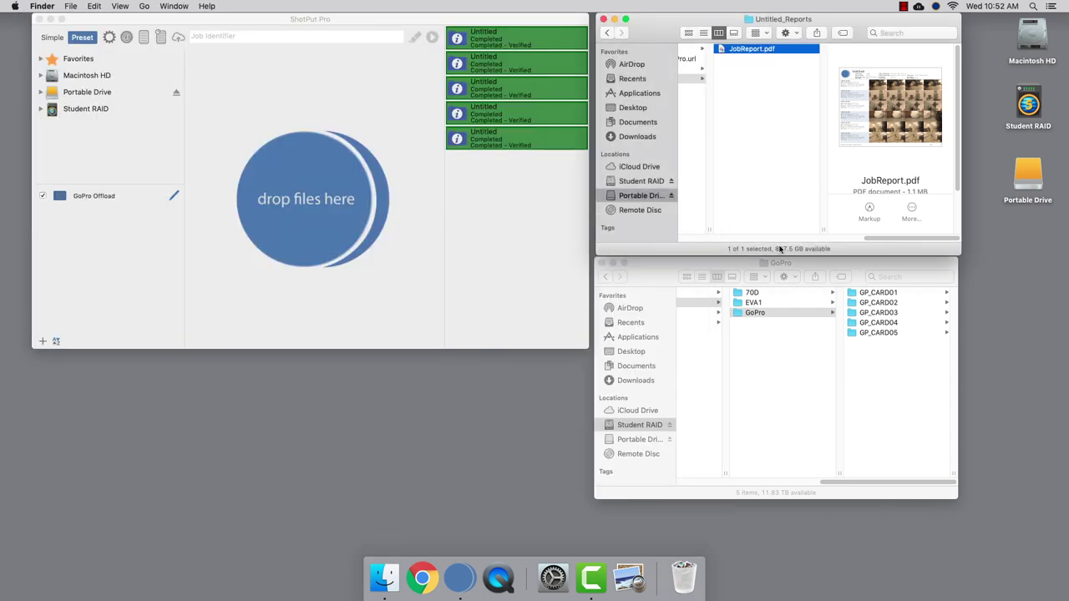
# Step: Close both Finder windows and quit ShotPut Pro
pyautogui.click(602, 18)
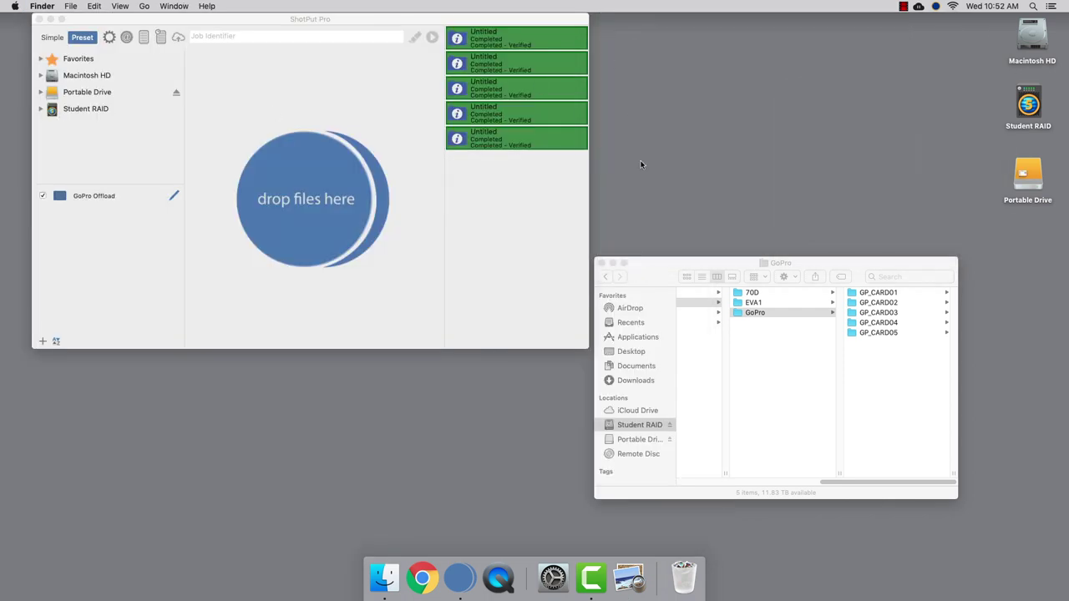
pyautogui.click(601, 263)
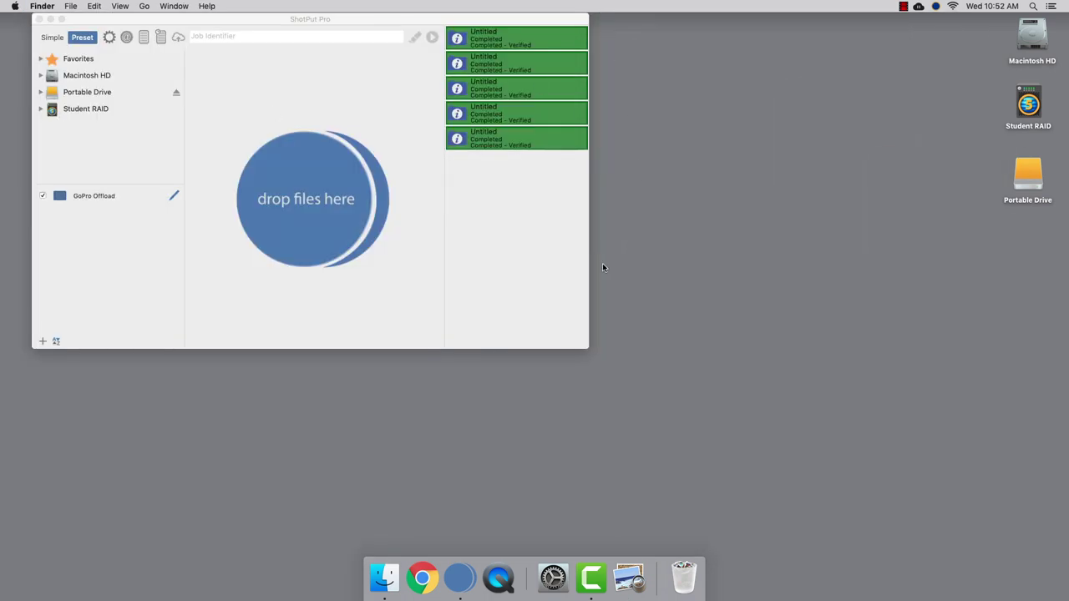
pyautogui.click(451, 182)
pyautogui.click(52, 6)
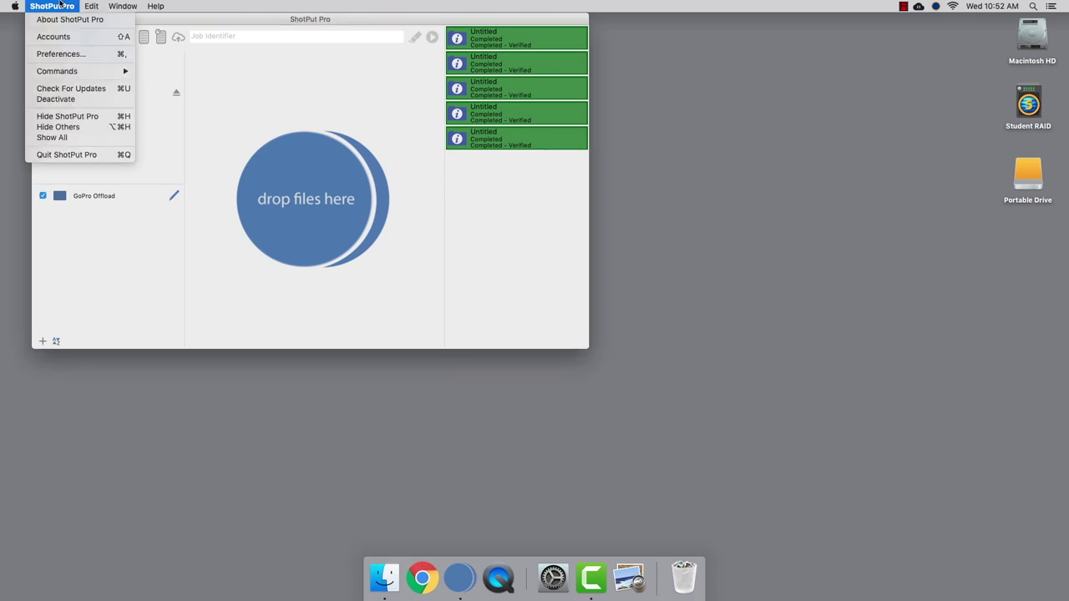